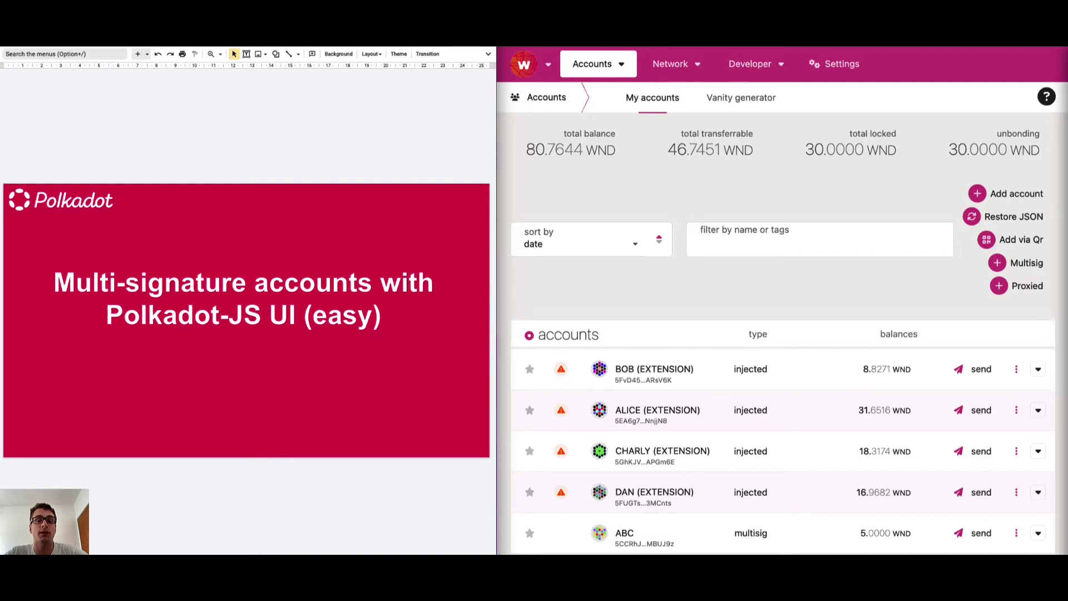
# - Forget the ABC multisig account, leaving only Bob, Alice, Charly and Dan listed
pyautogui.press('Down')
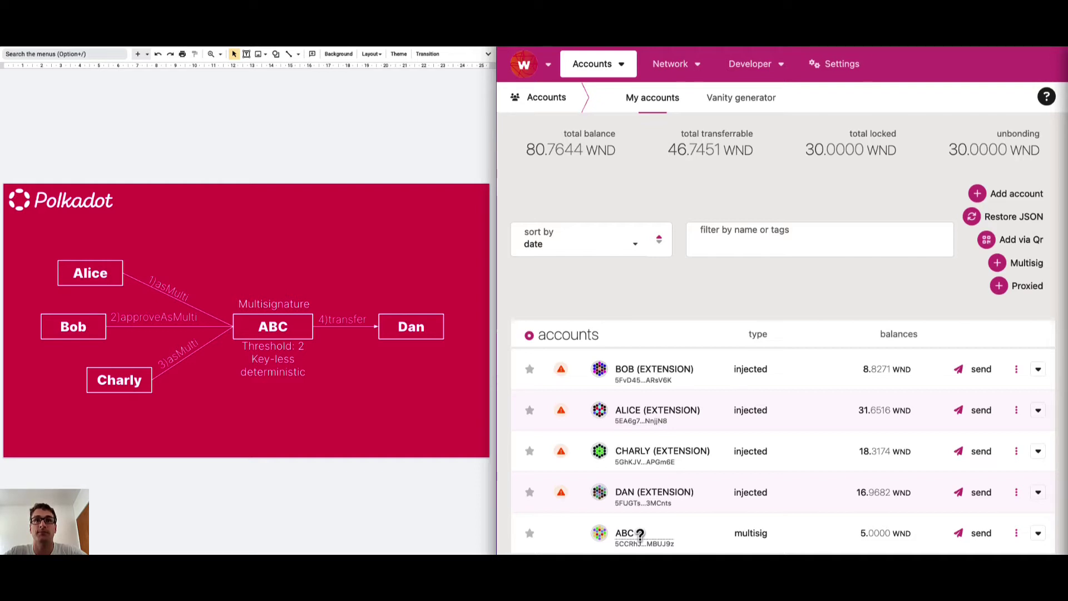
pyautogui.click(1018, 541)
pyautogui.click(958, 341)
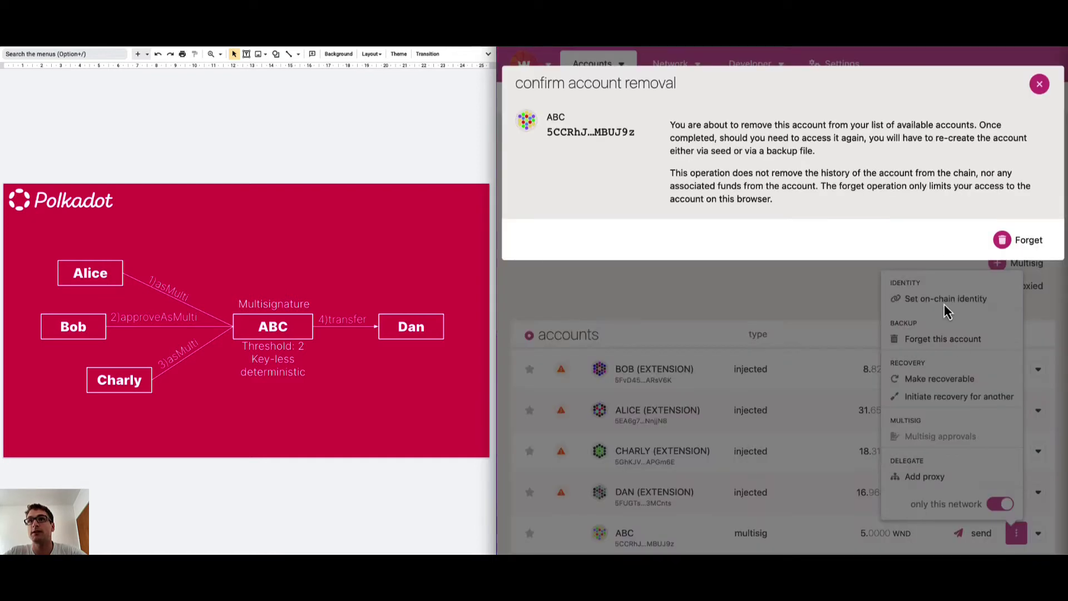
pyautogui.click(1021, 241)
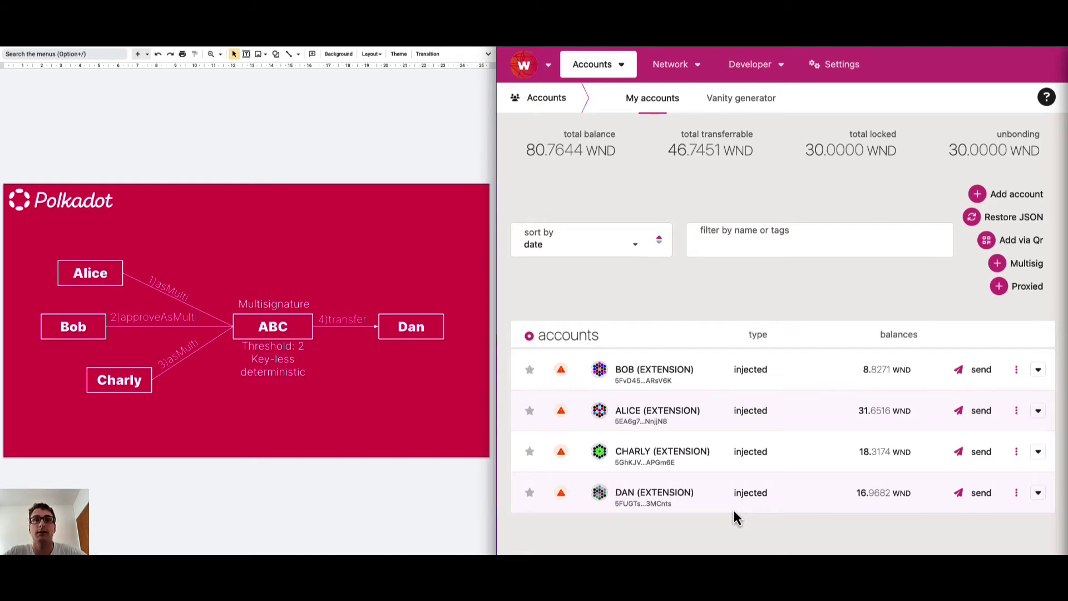
# - Create multisig 'ABC' with signatories Alice, Bob and Charly and threshold 2
pyautogui.click(1027, 270)
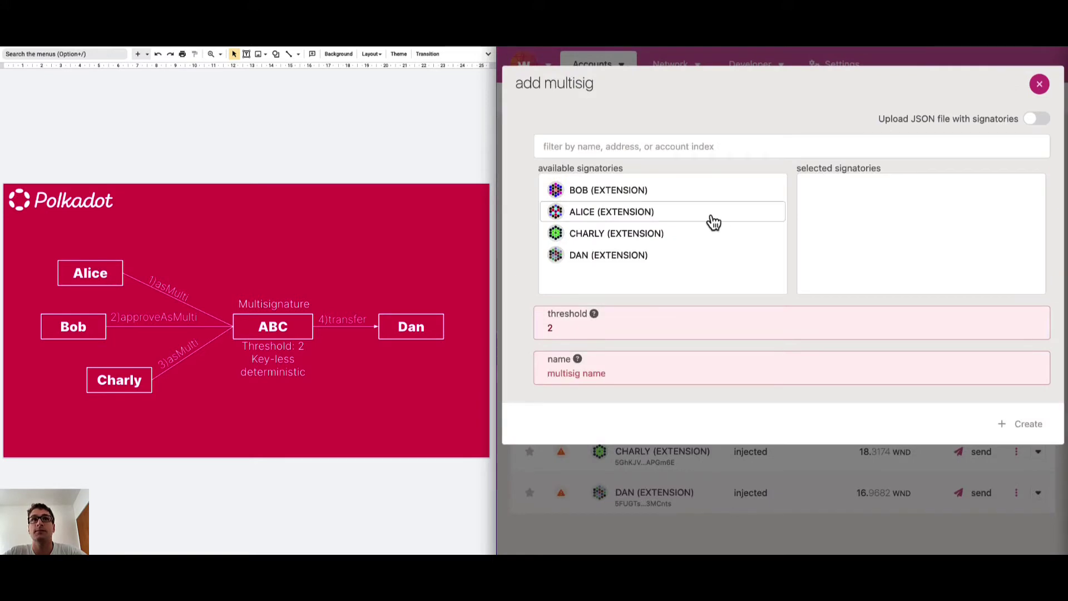
pyautogui.click(612, 218)
pyautogui.click(606, 192)
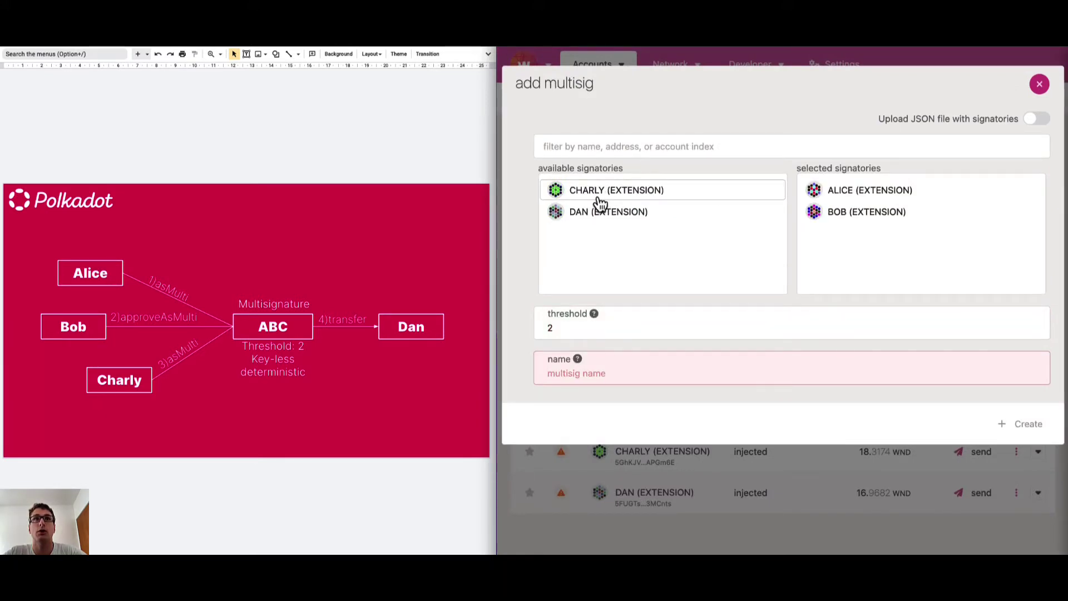
pyautogui.click(606, 193)
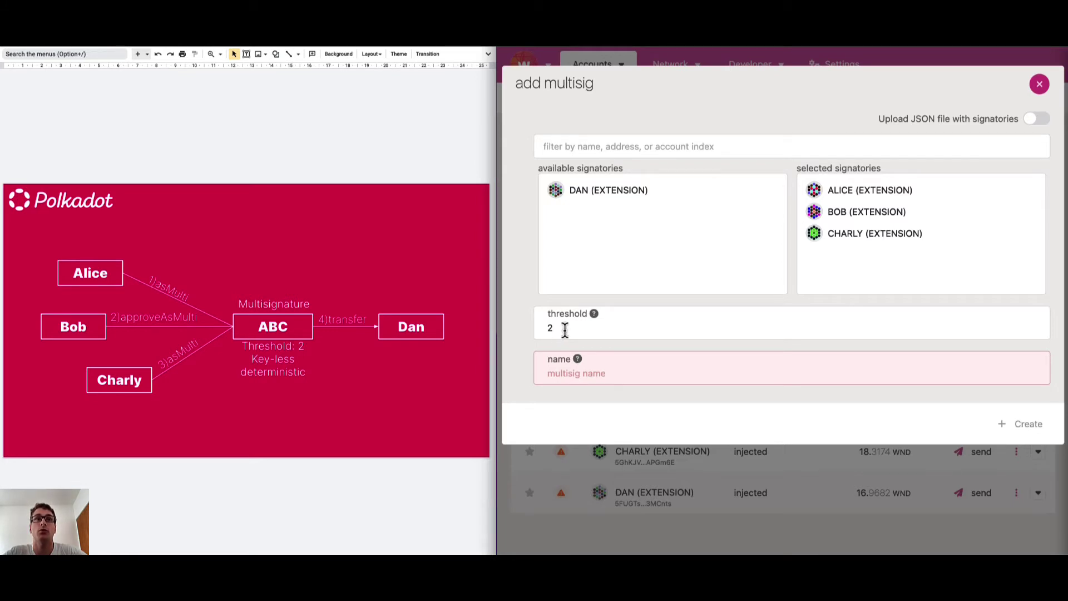
pyautogui.click(560, 372)
pyautogui.write('ABC')
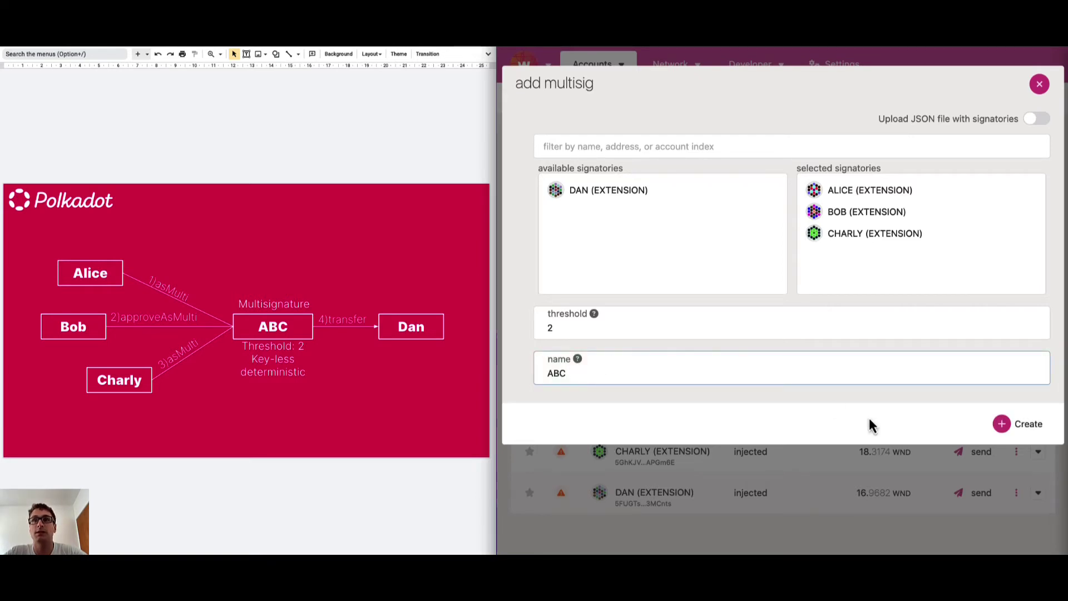
pyautogui.click(1010, 424)
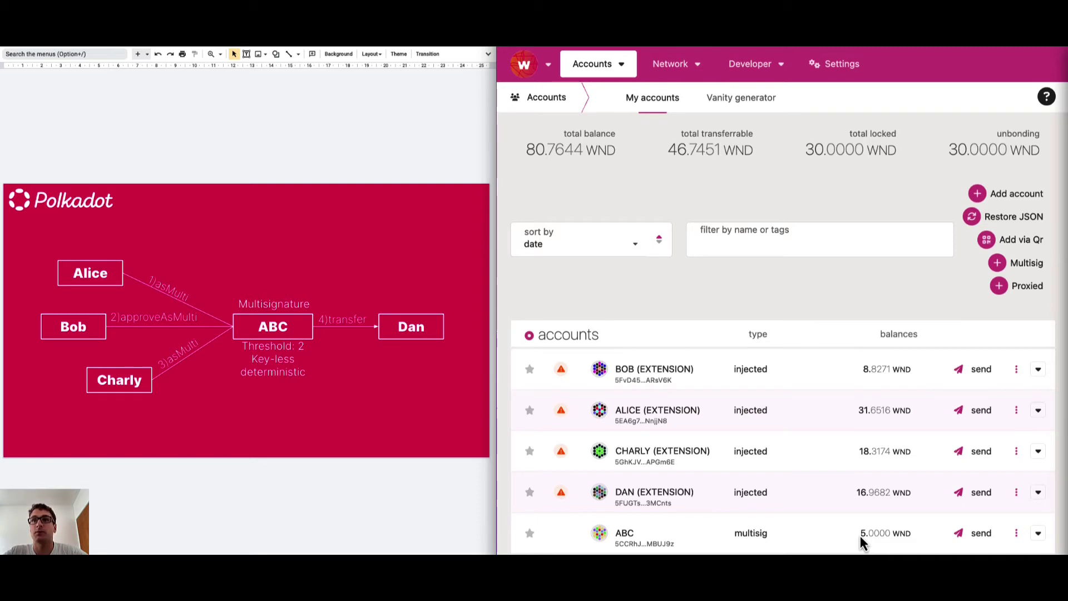
# - Prepare a 1 WND transfer from ABC to Dan and proceed to authorization
pyautogui.click(979, 535)
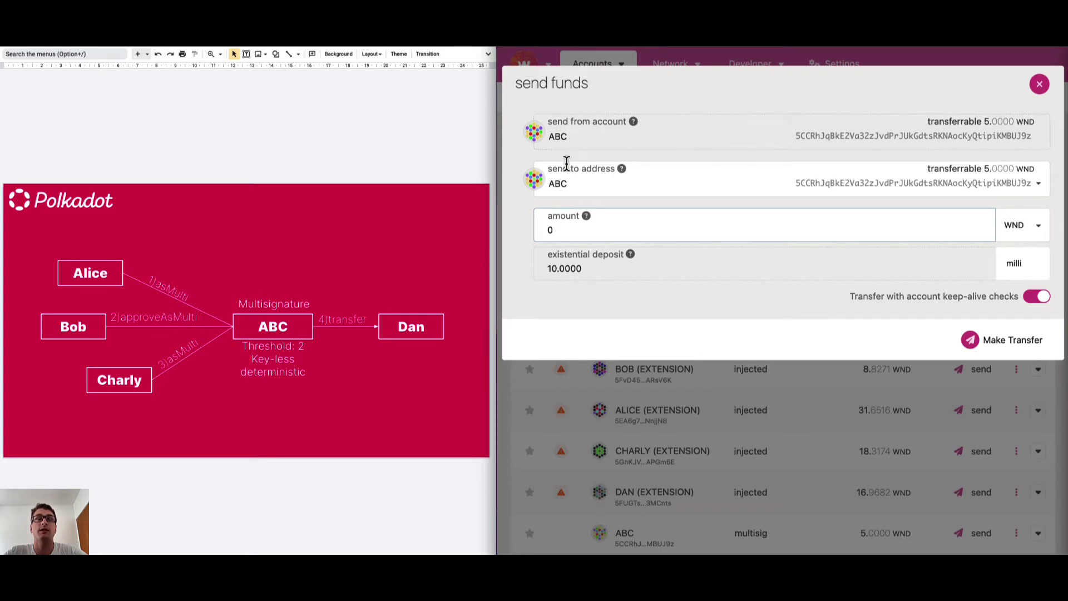
pyautogui.click(580, 179)
pyautogui.scroll(-2, 603, 245)
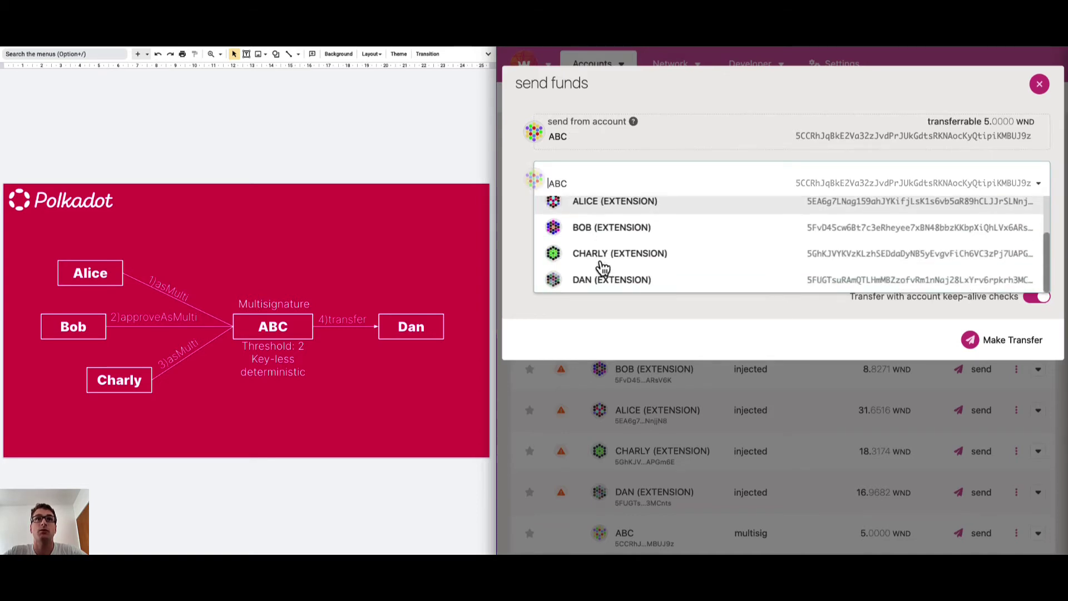
pyautogui.click(599, 278)
pyautogui.click(568, 224)
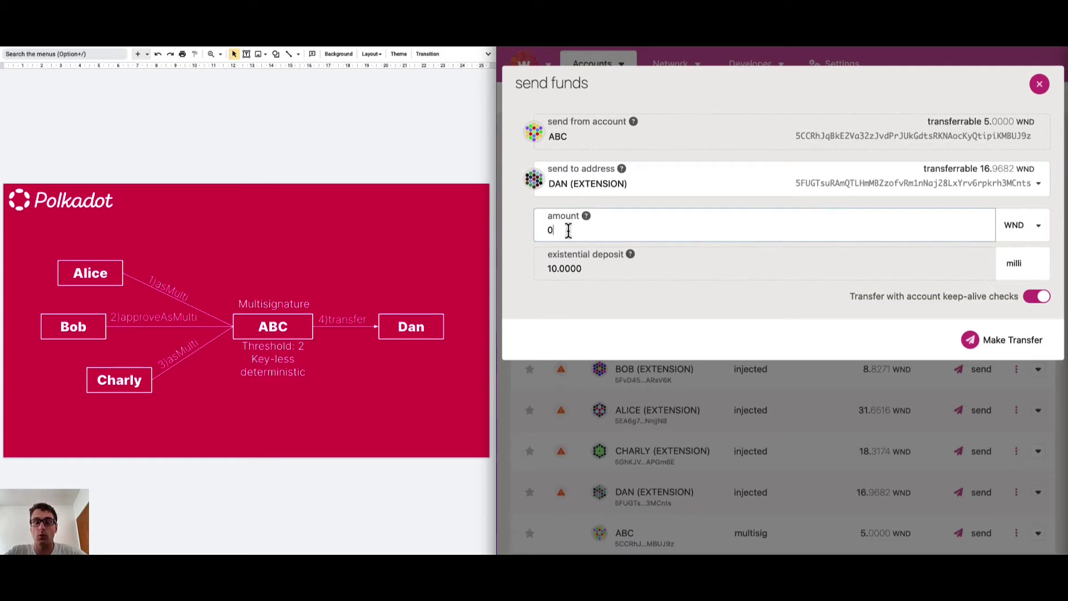
pyautogui.press('BackSpace')
pyautogui.write('1')
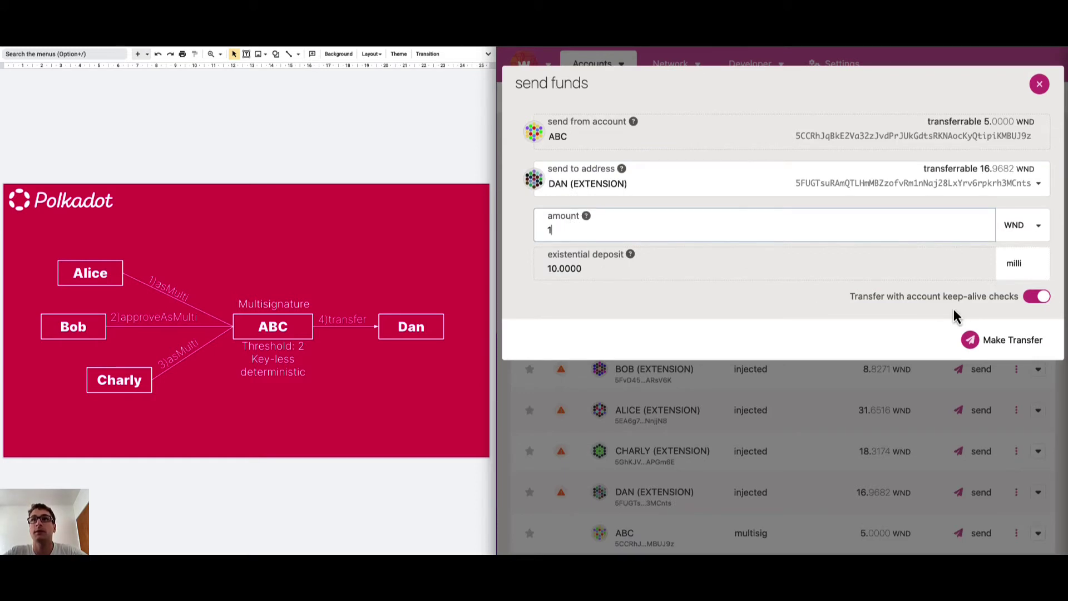
pyautogui.click(980, 341)
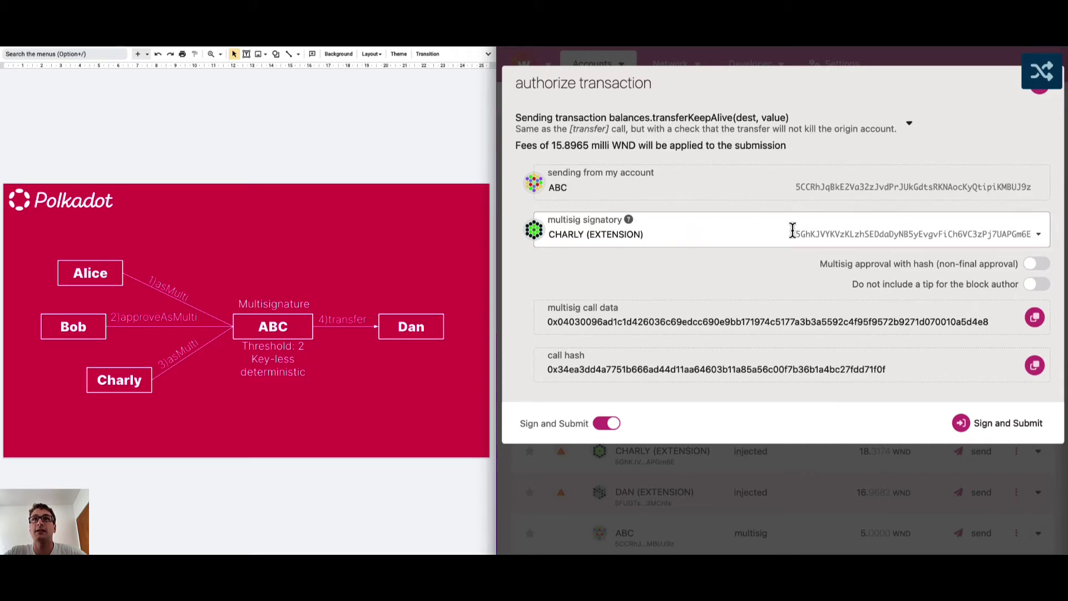
# - Copy the multisig call data and submit the transfer with Alice as signatory
pyautogui.click(817, 235)
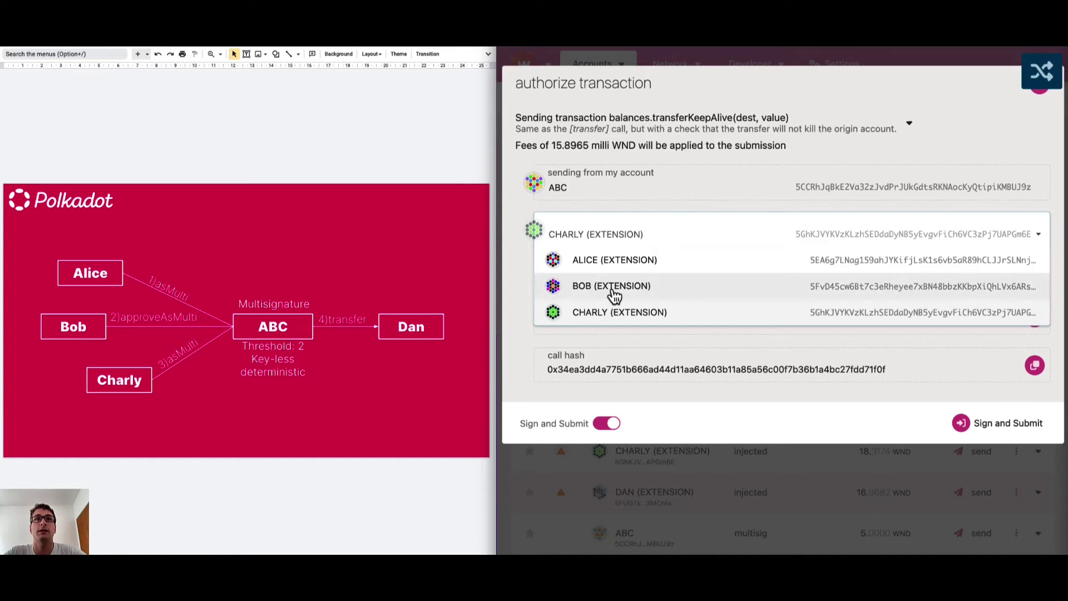
pyautogui.click(615, 268)
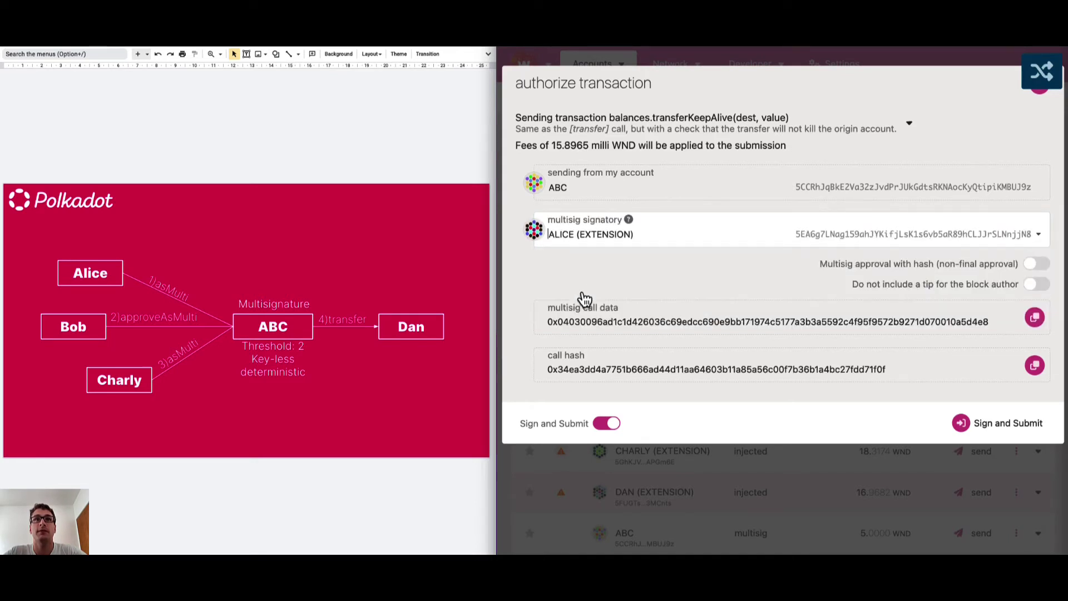
pyautogui.click(1035, 317)
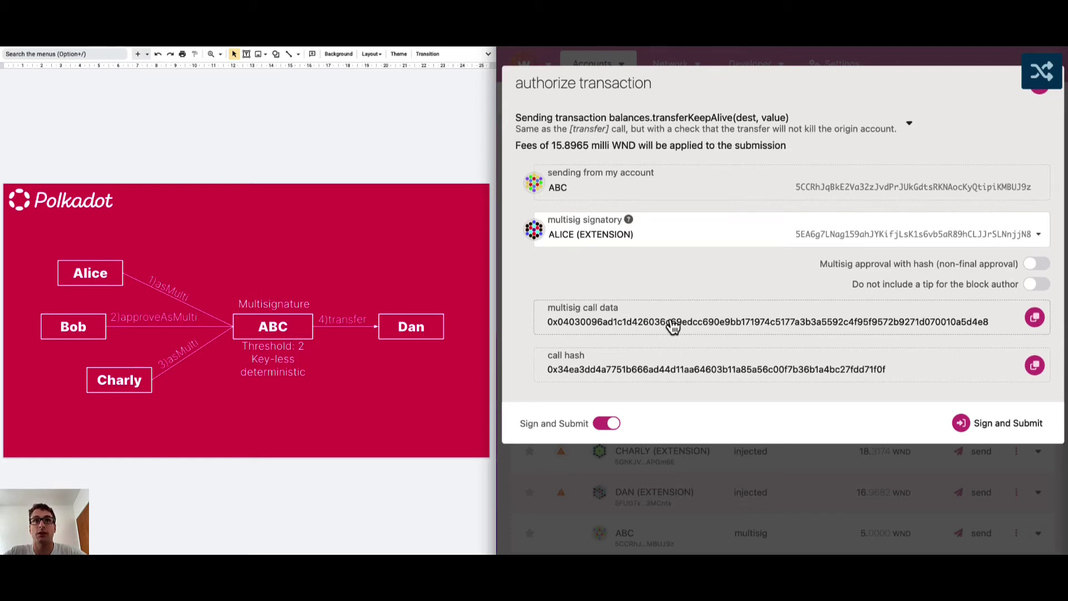
pyautogui.click(993, 423)
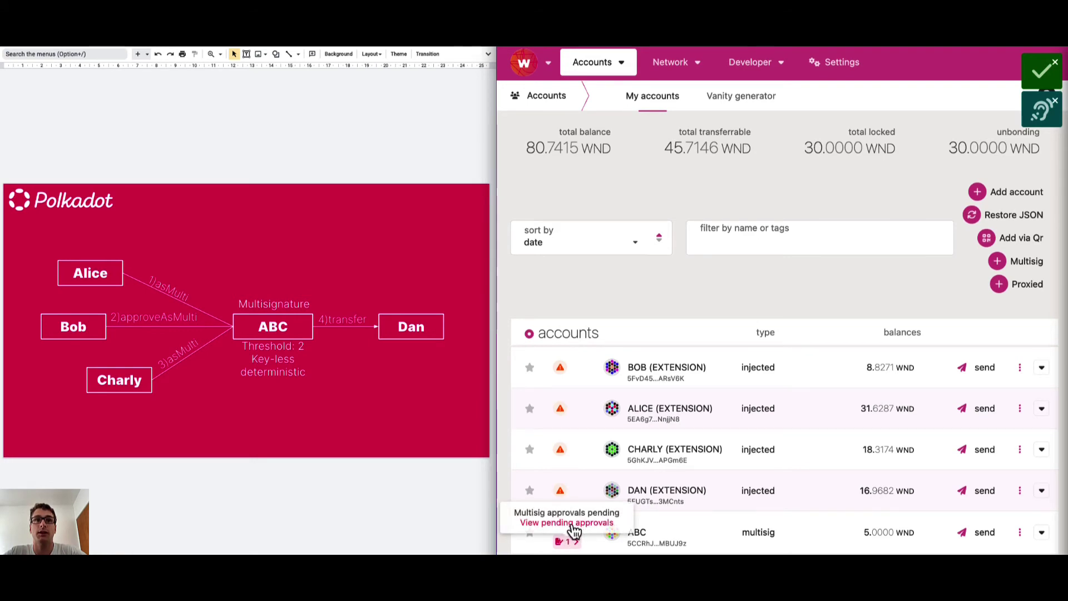
# - Open ABC's pending approval and choose to approve its call hash
pyautogui.click(574, 536)
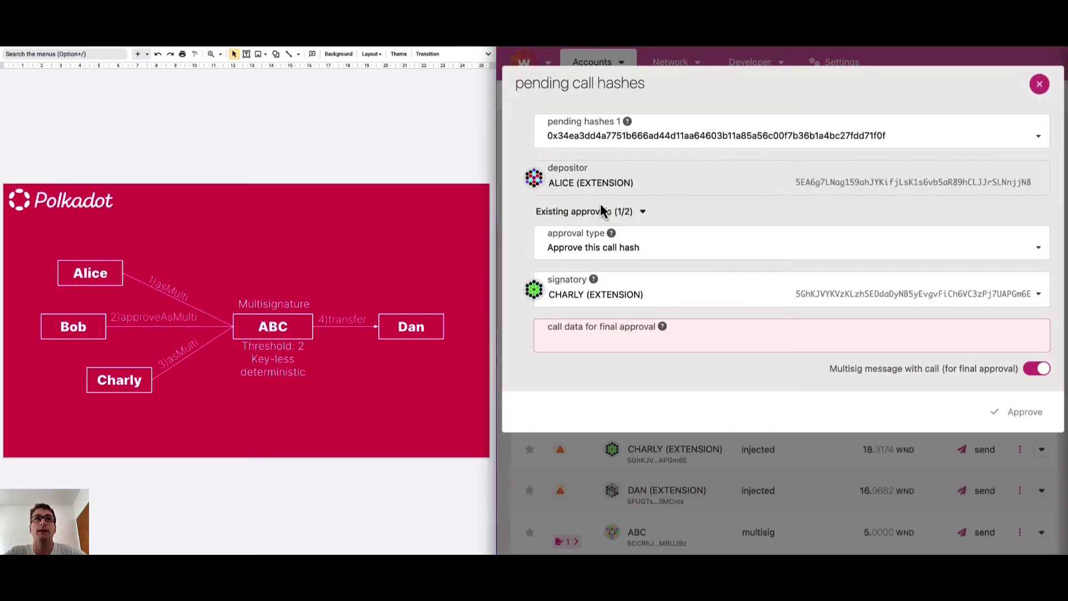
pyautogui.click(644, 215)
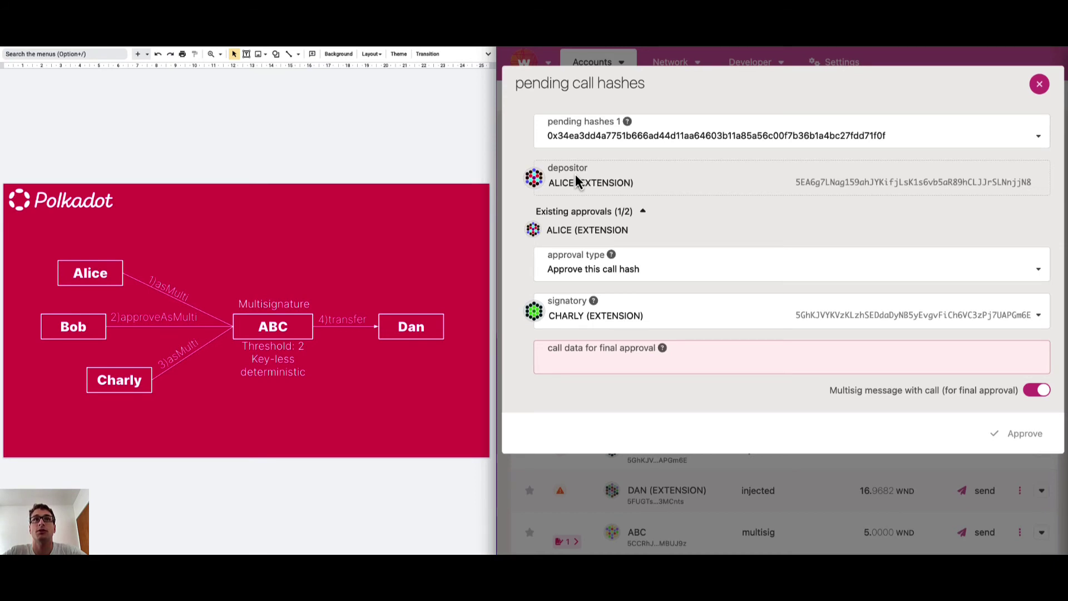
pyautogui.click(589, 273)
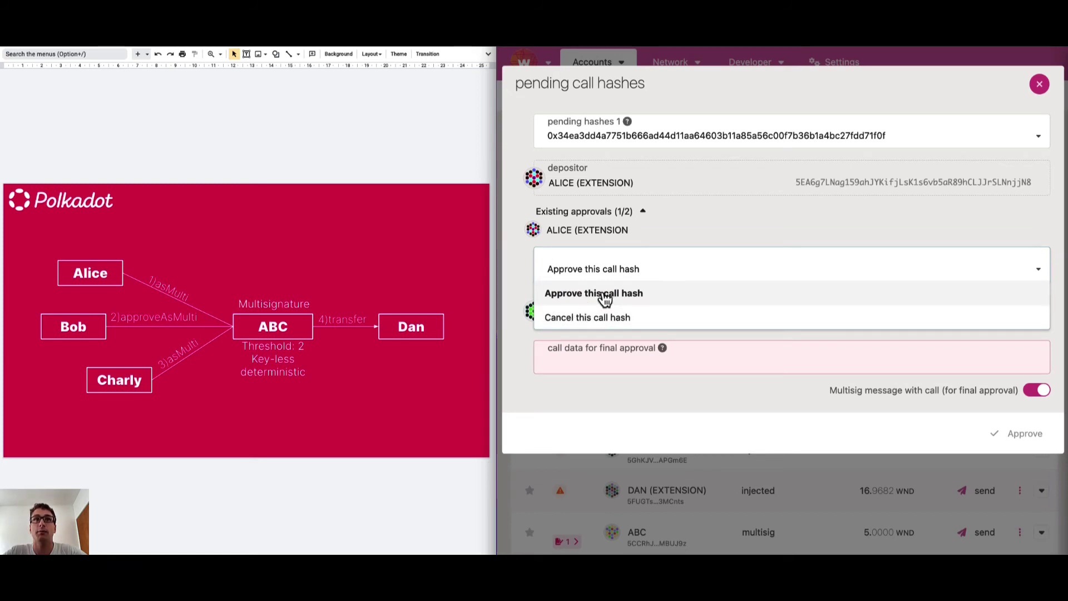
pyautogui.click(603, 293)
# - Make Bob the approving signatory with the pasted transferKeepAlive call data
pyautogui.click(610, 313)
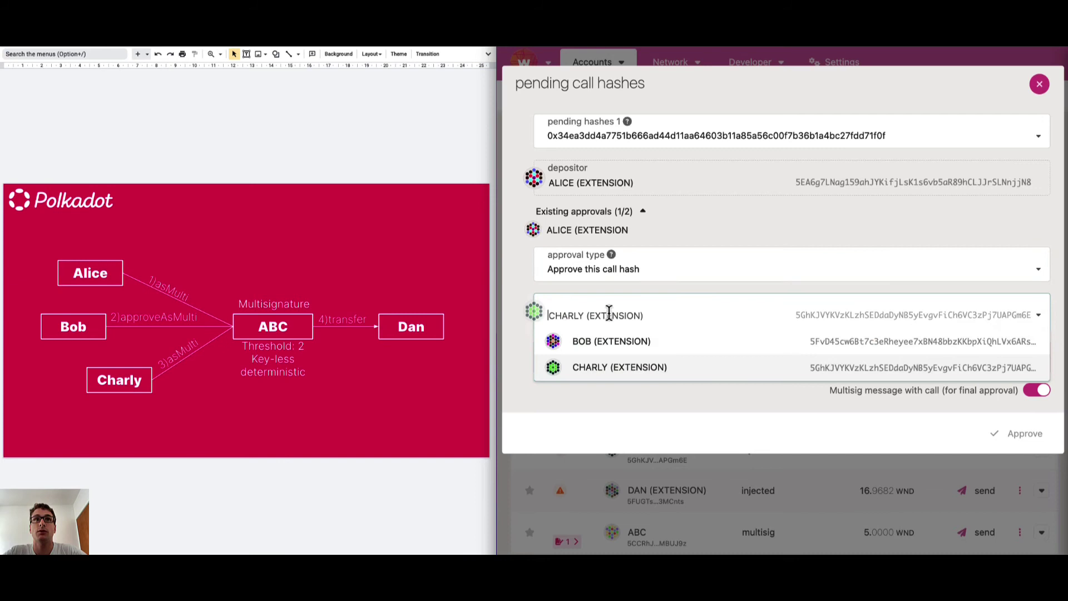
pyautogui.click(598, 343)
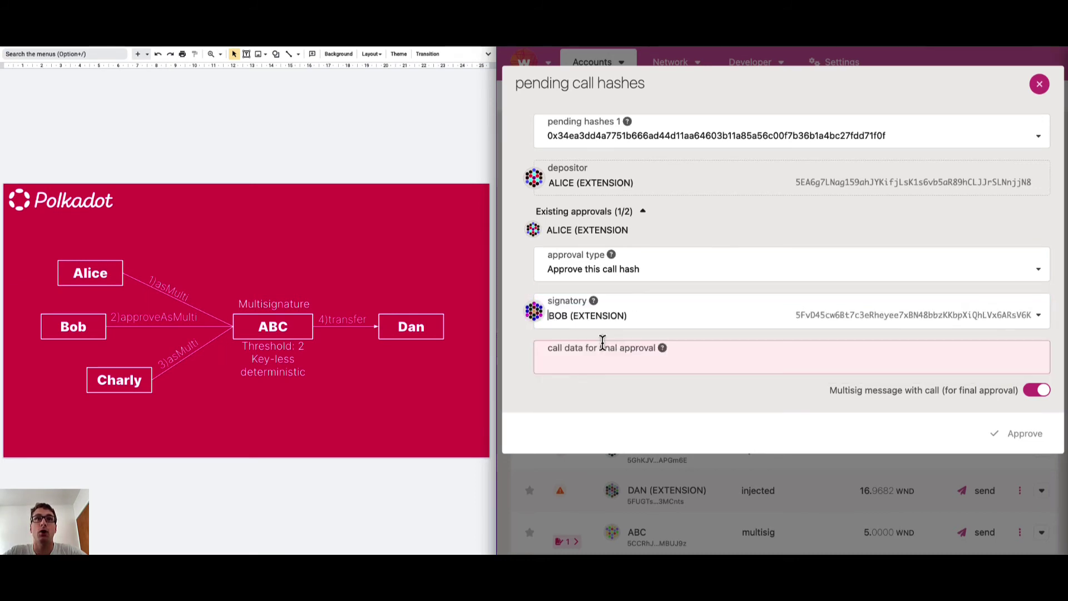
pyautogui.click(570, 363)
pyautogui.press('super+v')
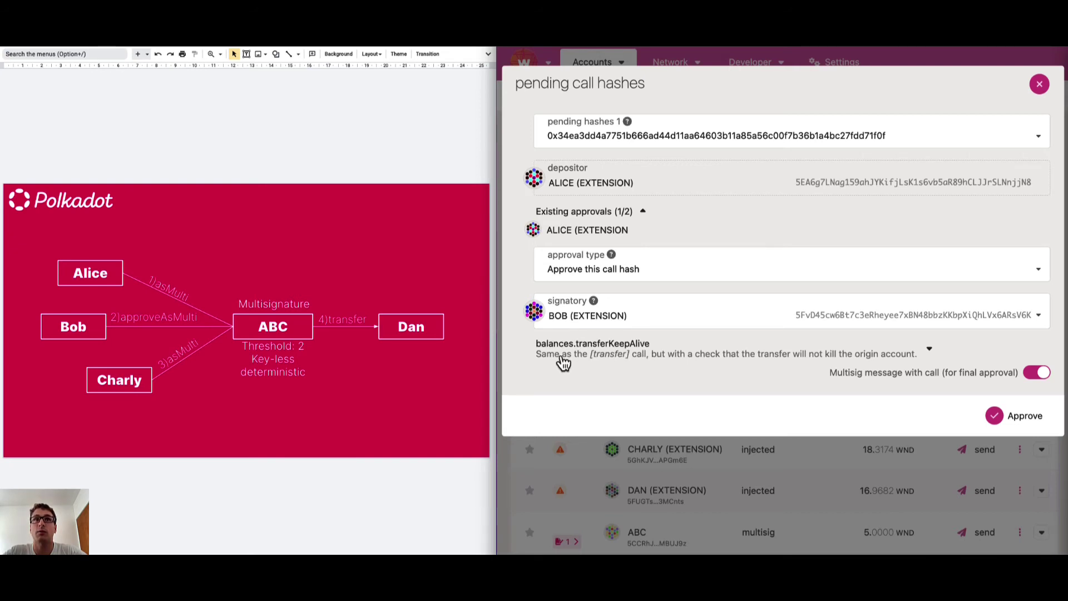
pyautogui.click(1022, 423)
# - Sign and submit Bob's final approval of the 1 WND transfer to Dan
pyautogui.click(996, 321)
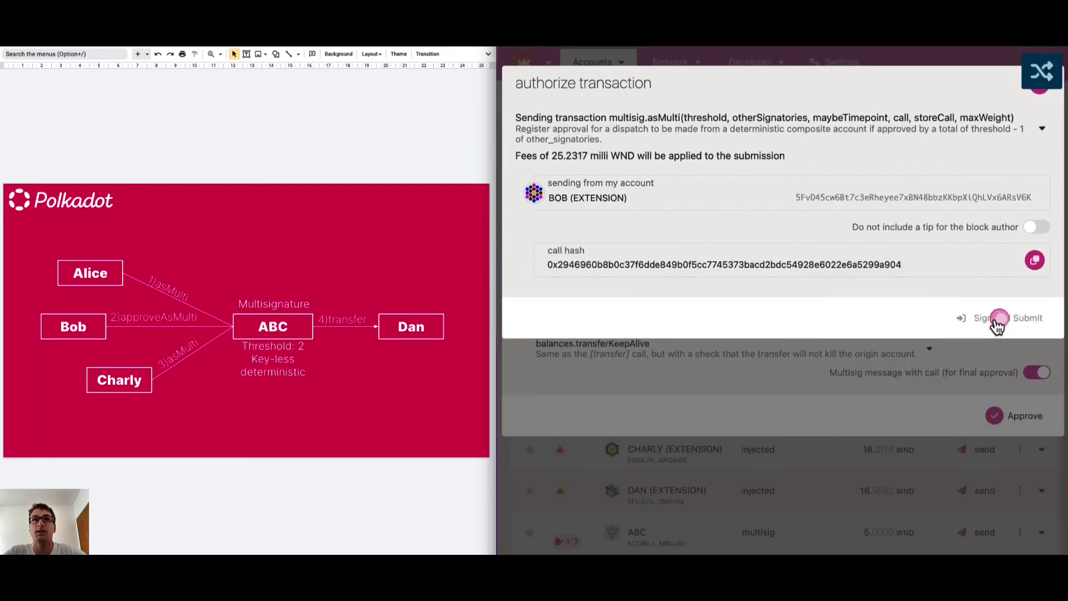